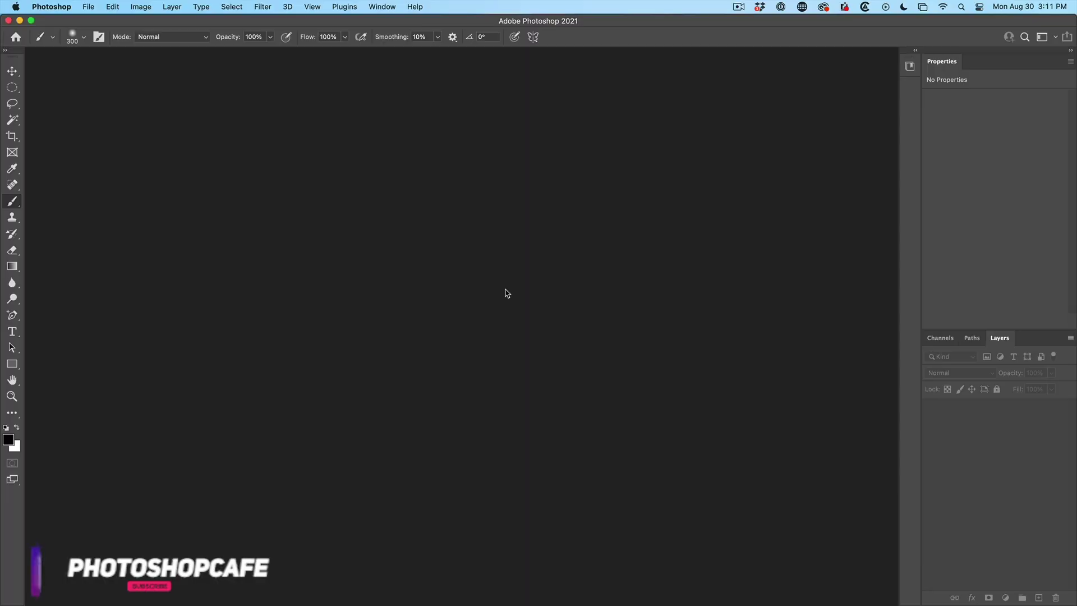
Open the butterfly and woman portrait images together from the combine folder as two documents.
{"action": "left_click", "coordinate": [88, 7]}
{"action": "left_click", "coordinate": [97, 32]}
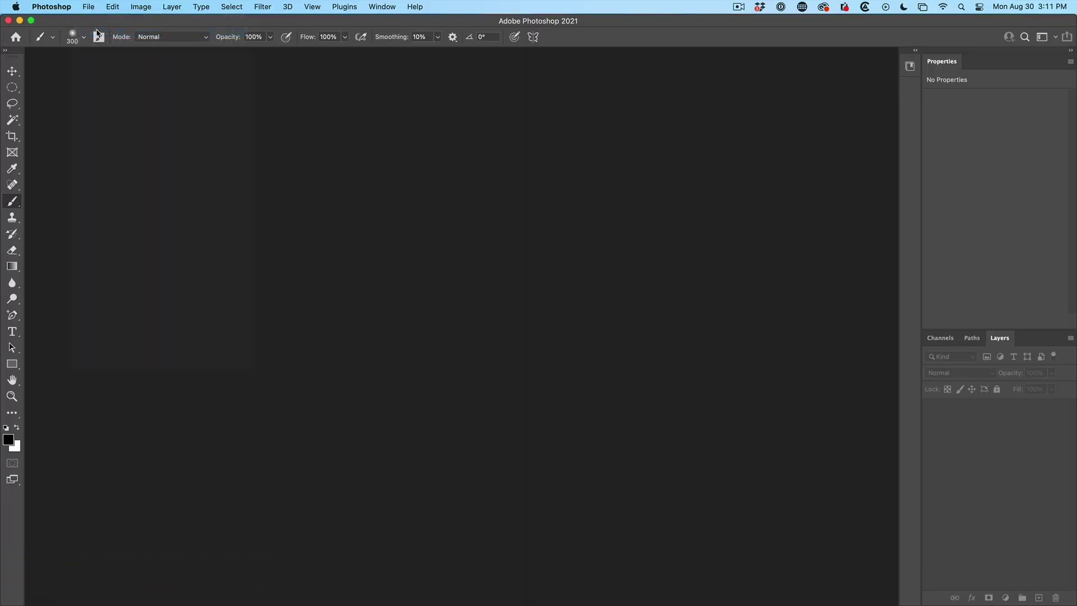
{"action": "left_click_drag", "start_coordinate": [233, 139], "coordinate": [97, 73]}
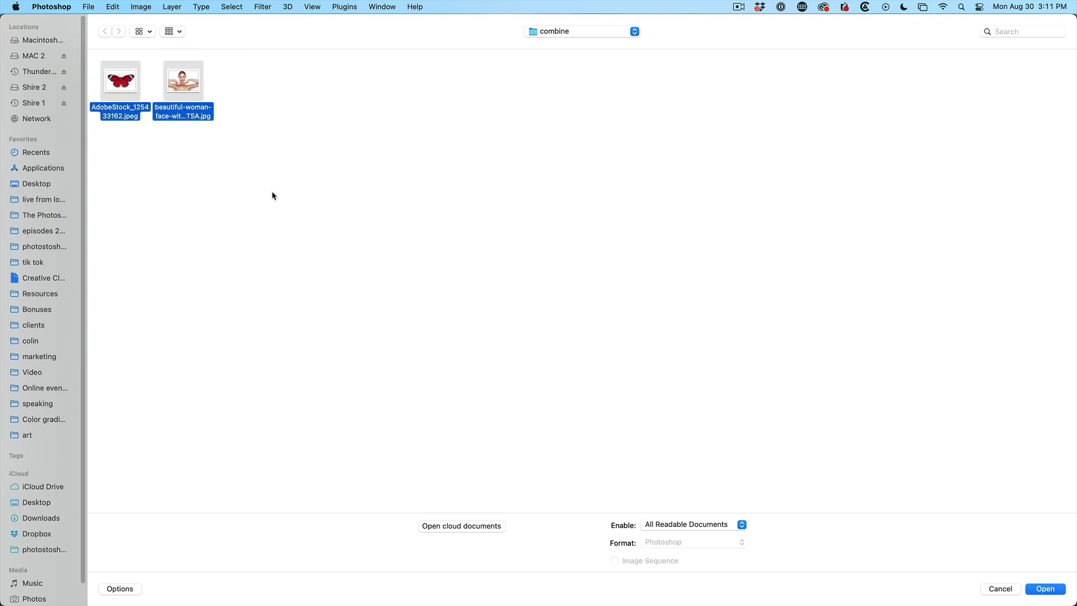
{"action": "left_click", "coordinate": [1062, 588]}
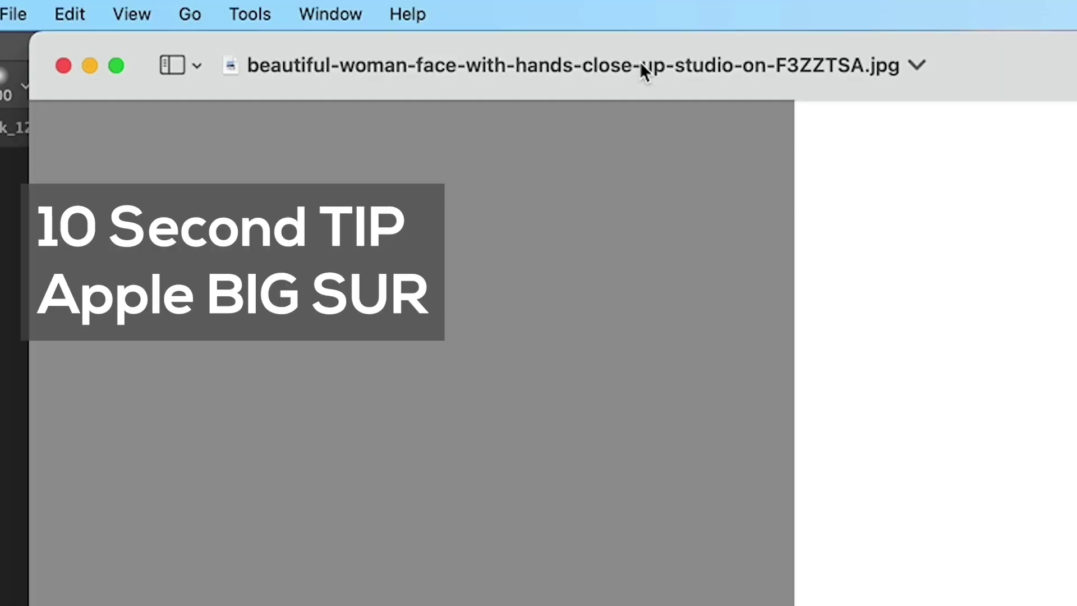
{"action": "left_click", "coordinate": [641, 66]}
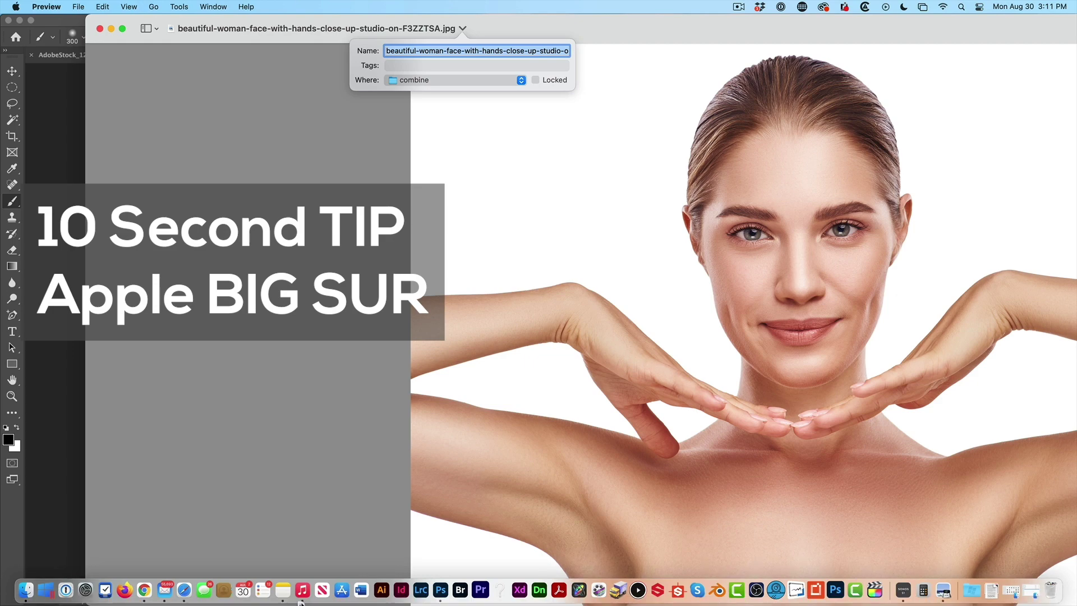
{"action": "mouse_move", "coordinate": [242, 73]}
{"action": "left_mouse_down"}
{"action": "mouse_move", "coordinate": [476, 595]}
{"action": "mouse_move", "coordinate": [439, 596]}
{"action": "left_mouse_up"}
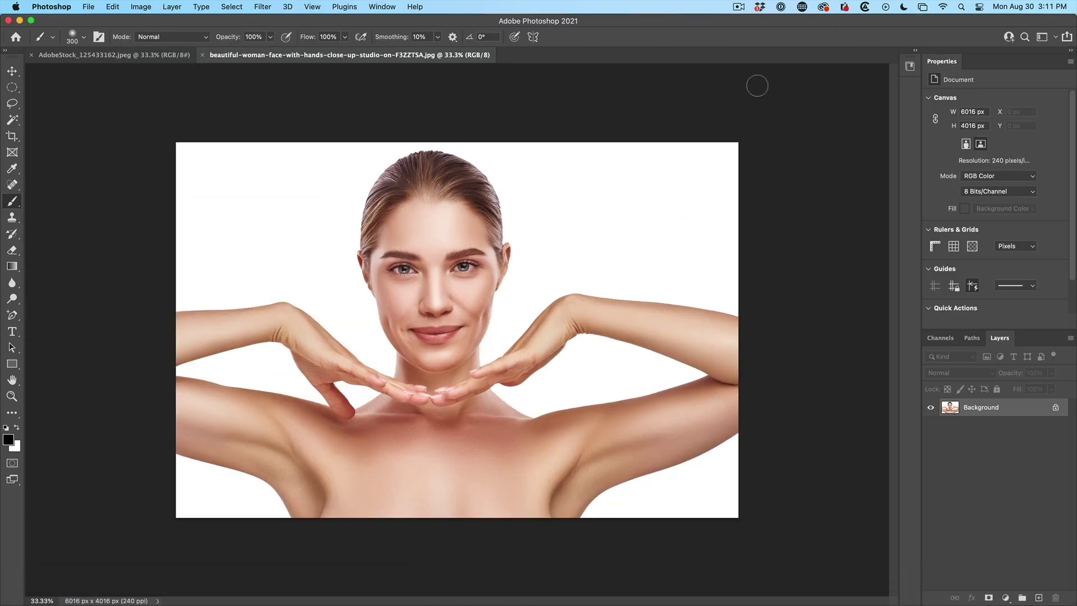
Move the woman's portrait into the butterfly document as a new layer, checking the butterfly beneath.
{"action": "left_click", "coordinate": [11, 71]}
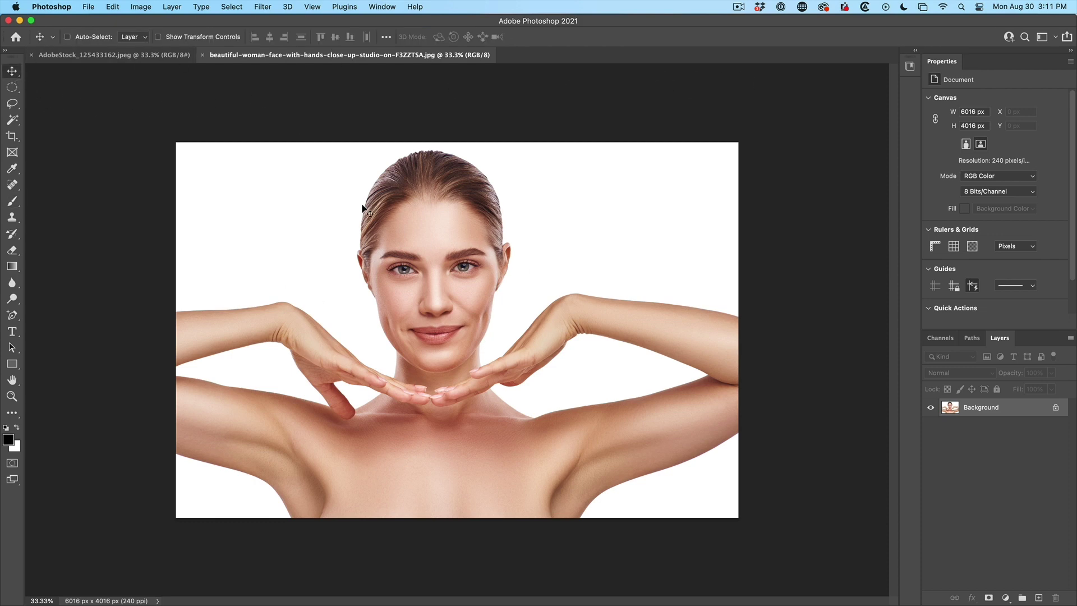
{"action": "left_click", "coordinate": [103, 57]}
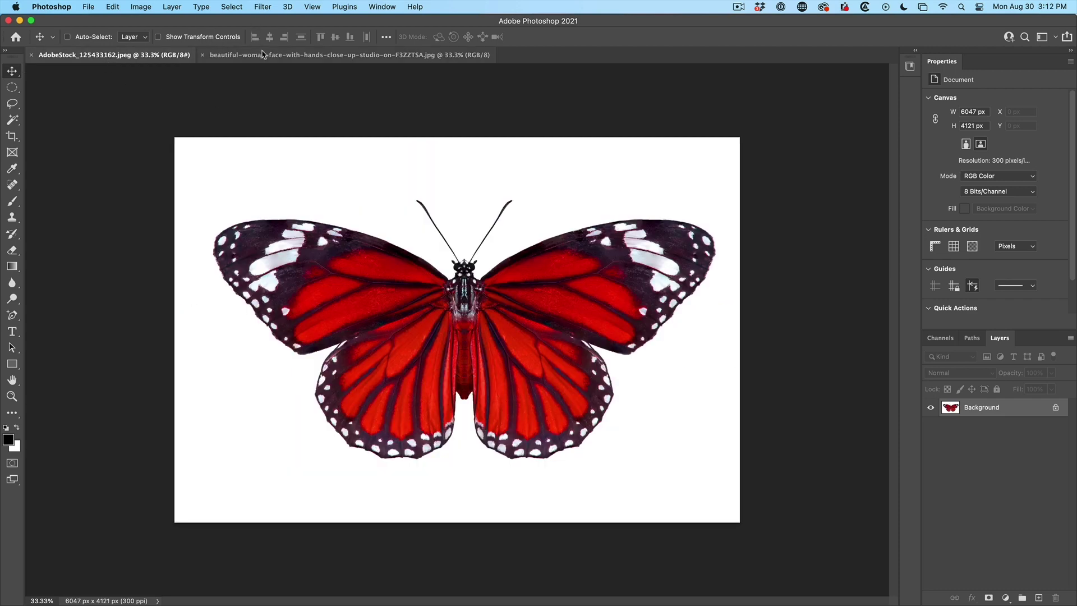
{"action": "left_click", "coordinate": [283, 55]}
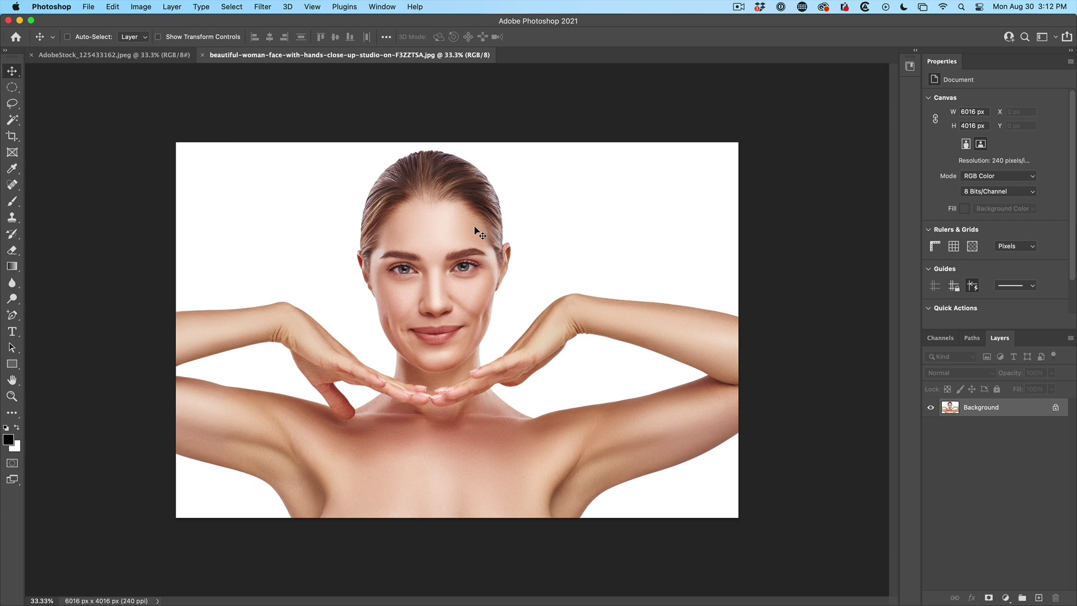
{"action": "mouse_move", "coordinate": [476, 231]}
{"action": "left_mouse_down"}
{"action": "mouse_move", "coordinate": [175, 77]}
{"action": "mouse_move", "coordinate": [163, 57]}
{"action": "left_mouse_up"}
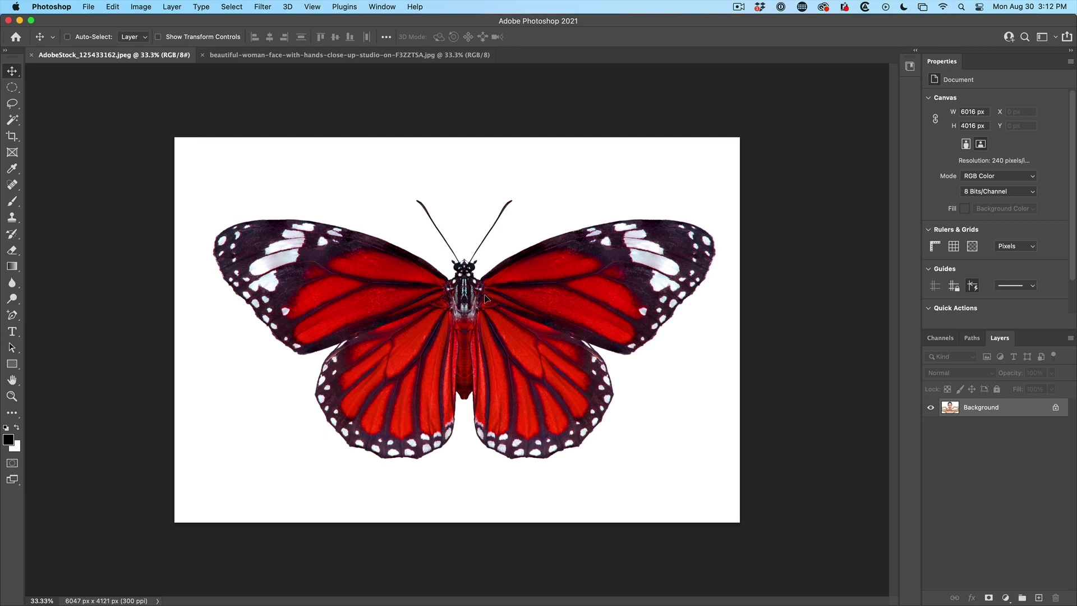
{"action": "left_click_drag", "start_coordinate": [486, 299], "coordinate": [487, 301]}
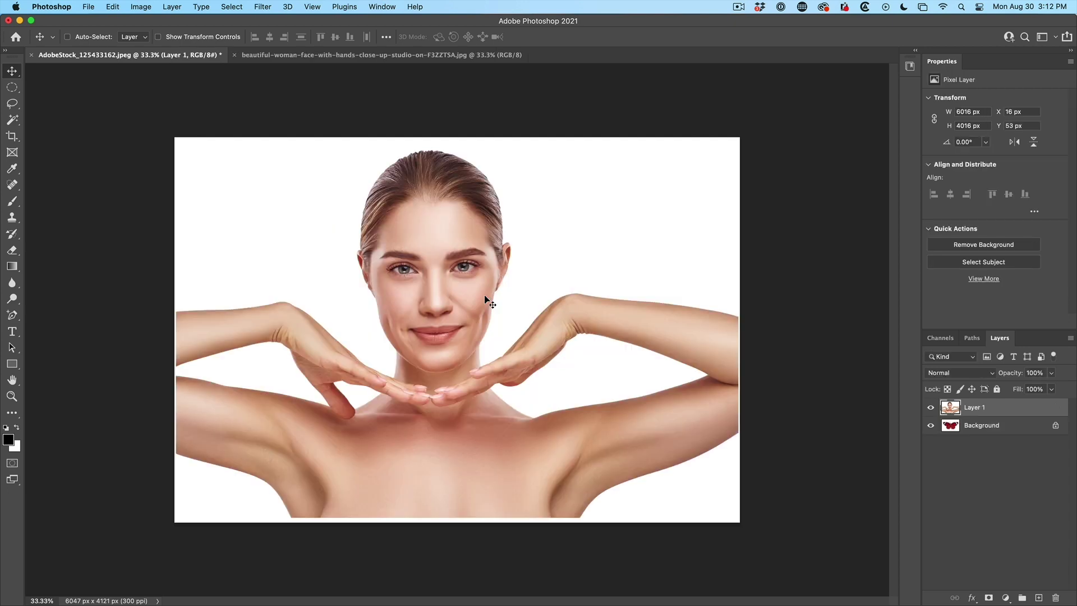
{"action": "left_click", "coordinate": [932, 408]}
Set Layer 1 to 100% opacity with Difference blend mode.
{"action": "left_click_drag", "start_coordinate": [1010, 374], "coordinate": [979, 379]}
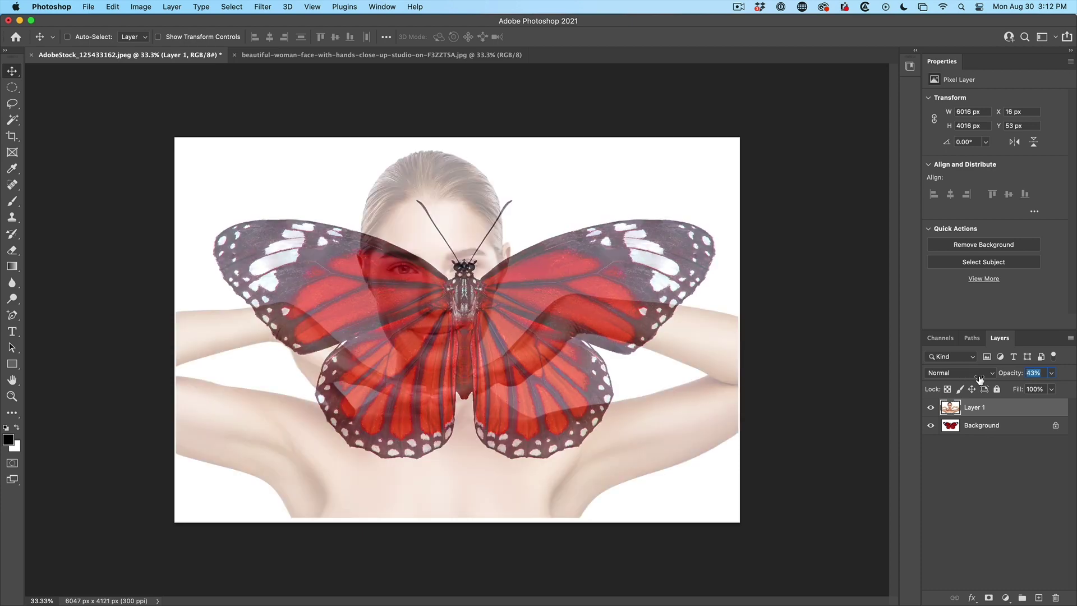
{"action": "type", "text": "100"}
{"action": "key", "text": "Return"}
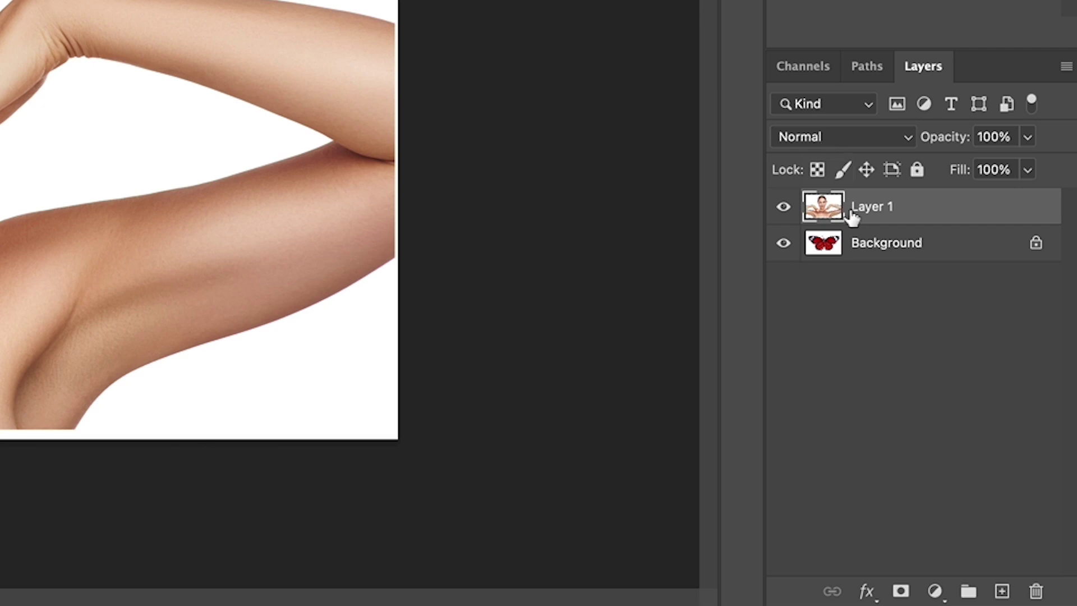
{"action": "left_click", "coordinate": [841, 138]}
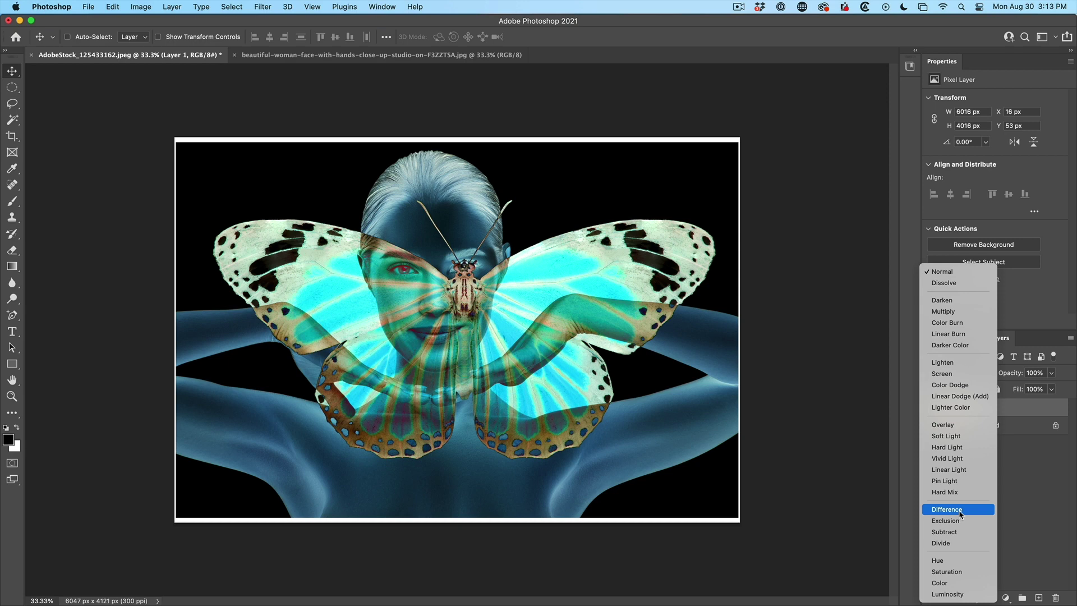
{"action": "left_click", "coordinate": [959, 512]}
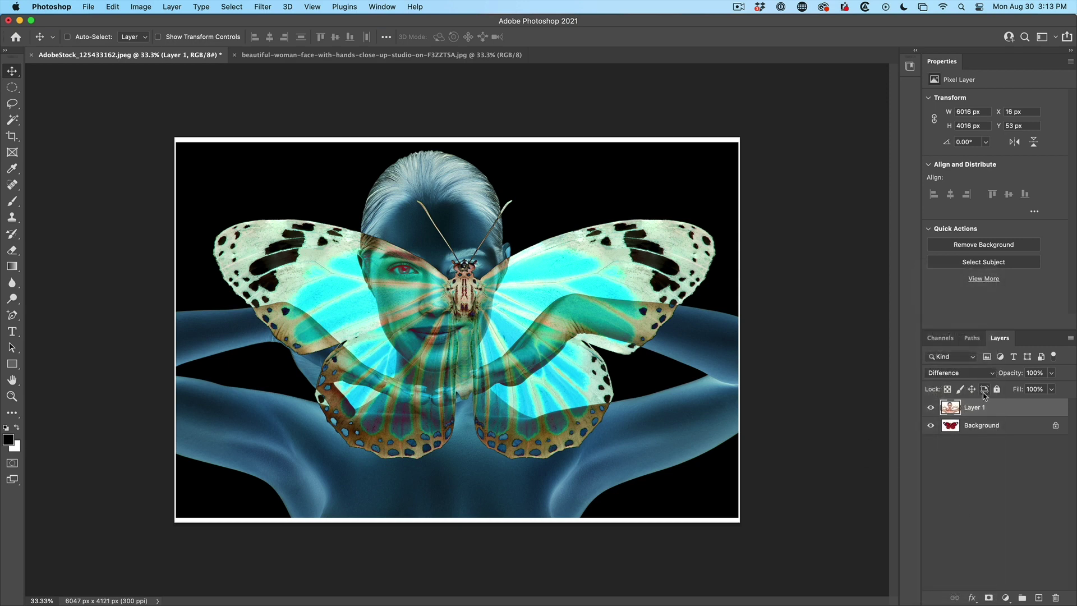
Scale the portrait to about 115% and center the face on the butterfly's body.
{"action": "left_click_drag", "start_coordinate": [468, 228], "coordinate": [494, 258]}
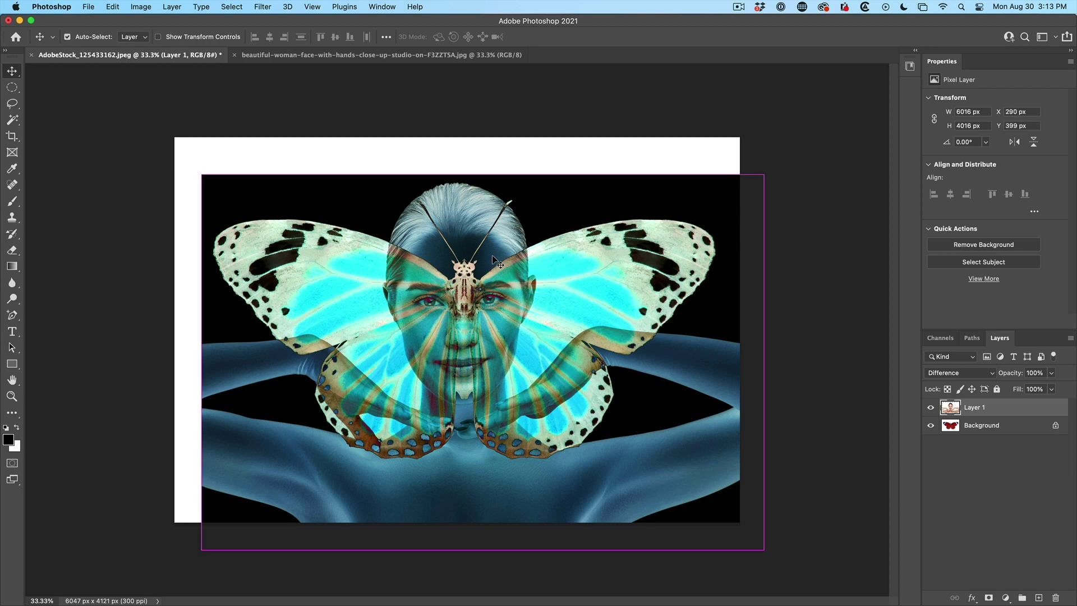
{"action": "key", "text": "ctrl+t"}
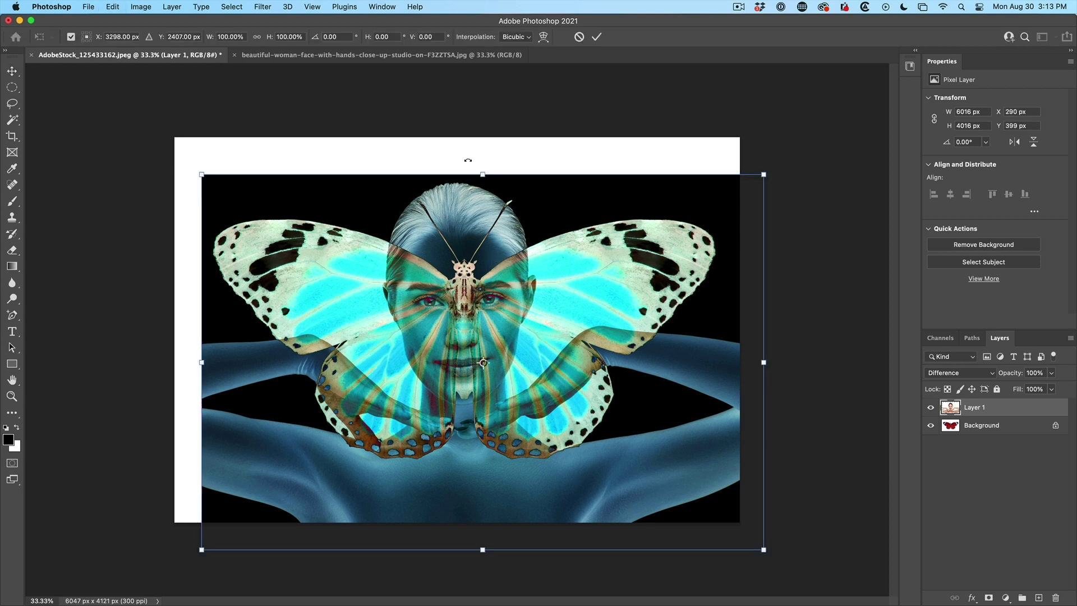
{"action": "mouse_move", "coordinate": [765, 174]}
{"action": "left_mouse_down"}
{"action": "mouse_move", "coordinate": [786, 162]}
{"action": "mouse_move", "coordinate": [766, 174]}
{"action": "left_mouse_up"}
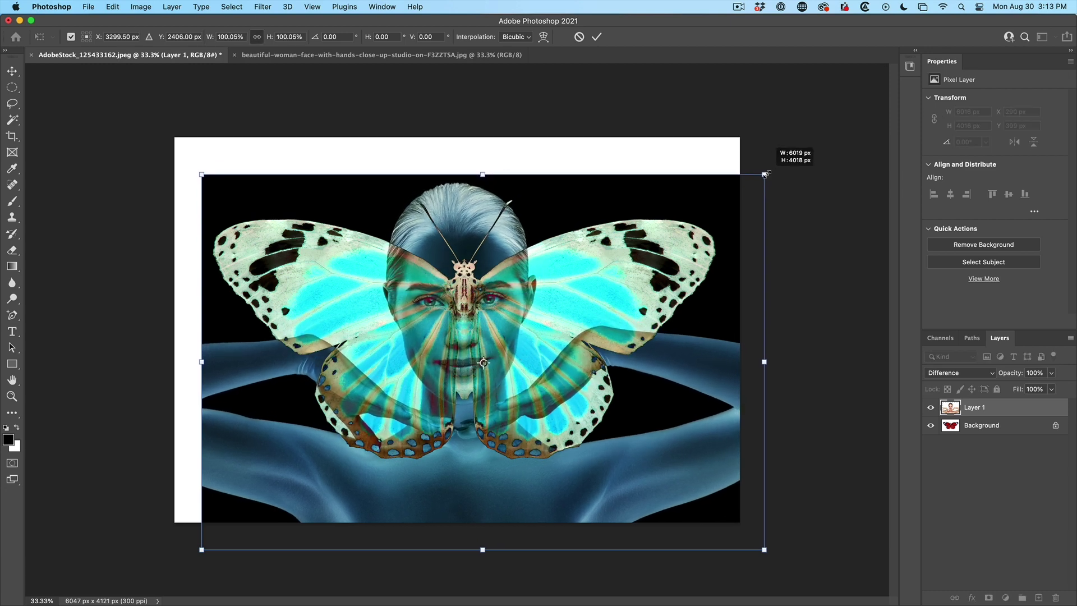
{"action": "mouse_move", "coordinate": [766, 173]}
{"action": "left_mouse_down"}
{"action": "mouse_move", "coordinate": [828, 133]}
{"action": "mouse_move", "coordinate": [812, 151]}
{"action": "left_mouse_up"}
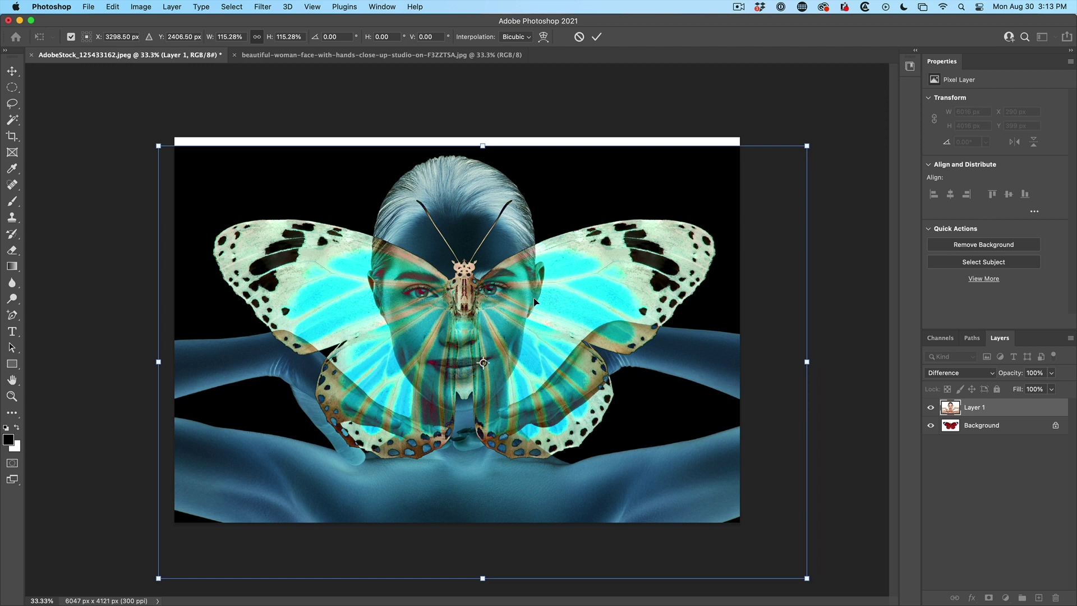
{"action": "left_click_drag", "start_coordinate": [535, 300], "coordinate": [543, 318]}
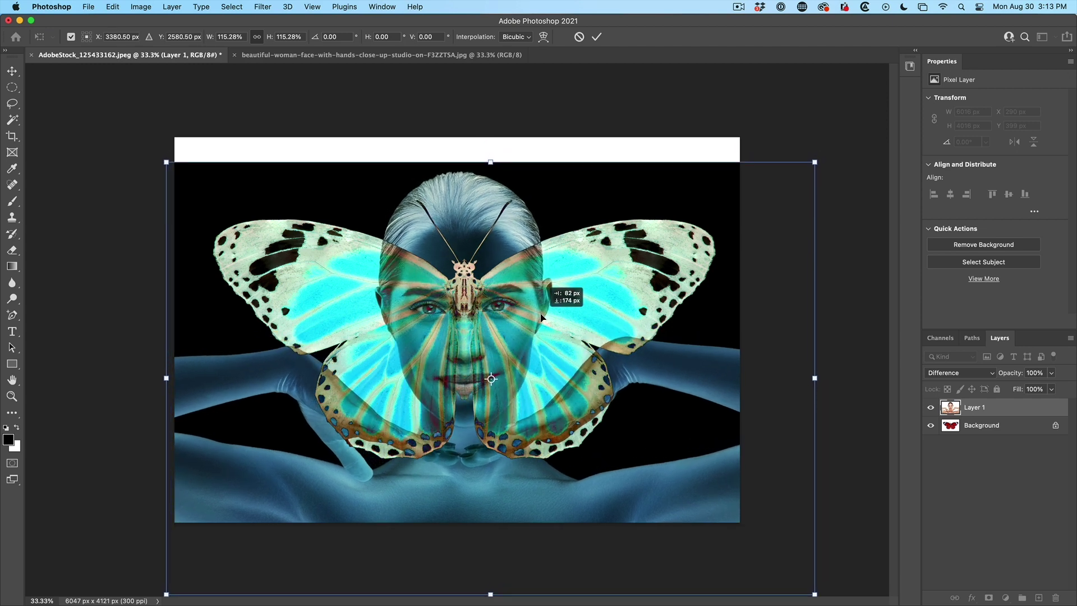
{"action": "left_click_drag", "start_coordinate": [543, 317], "coordinate": [541, 329]}
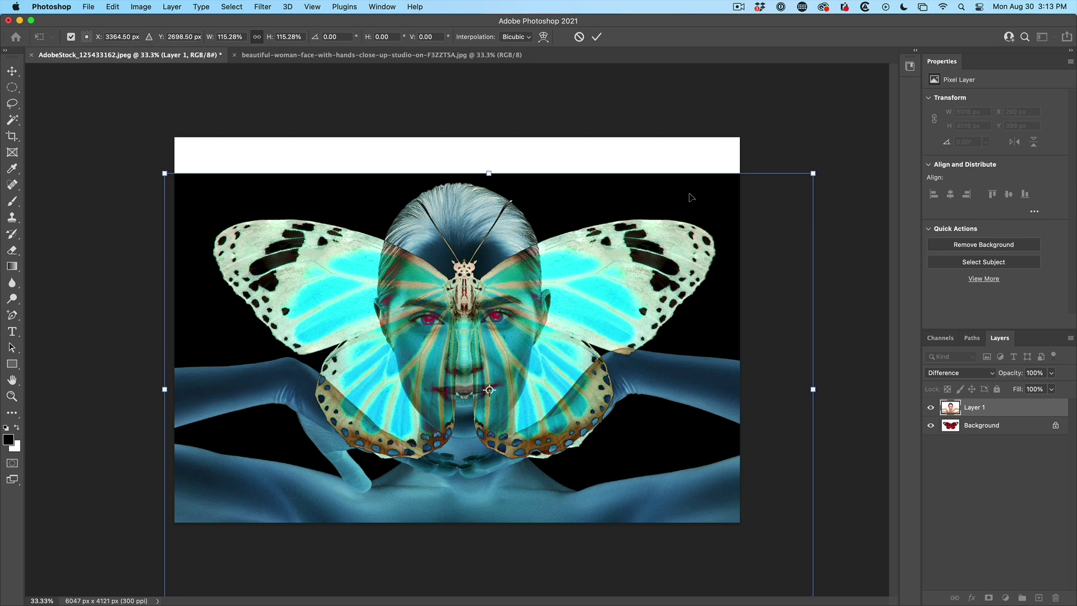
{"action": "key", "text": "Return"}
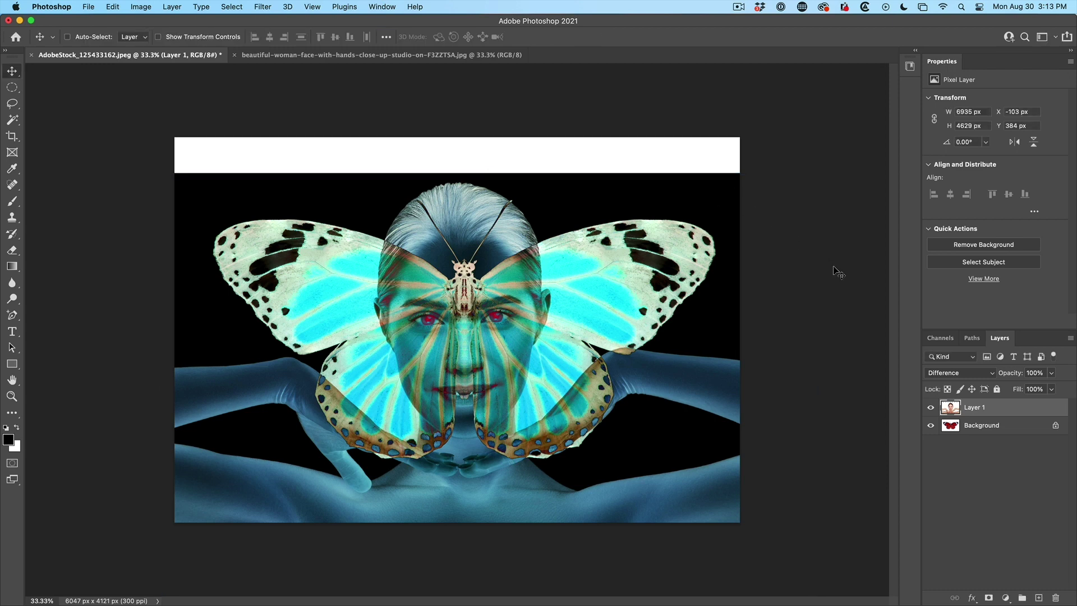
Switch Layer 1's blend mode from Difference back to Normal.
{"action": "left_click", "coordinate": [953, 372]}
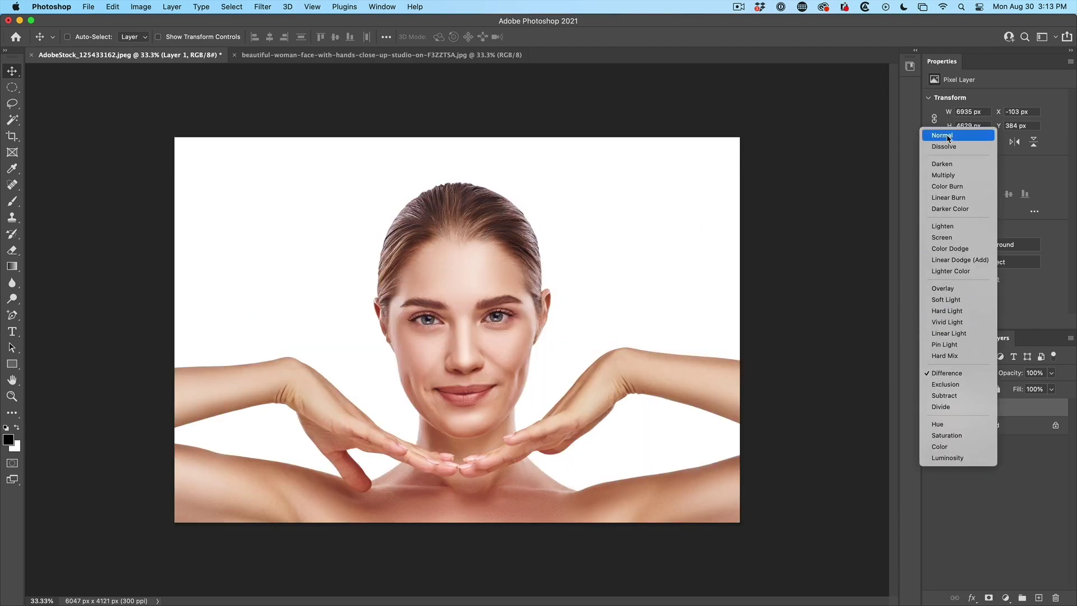
{"action": "left_click", "coordinate": [946, 136]}
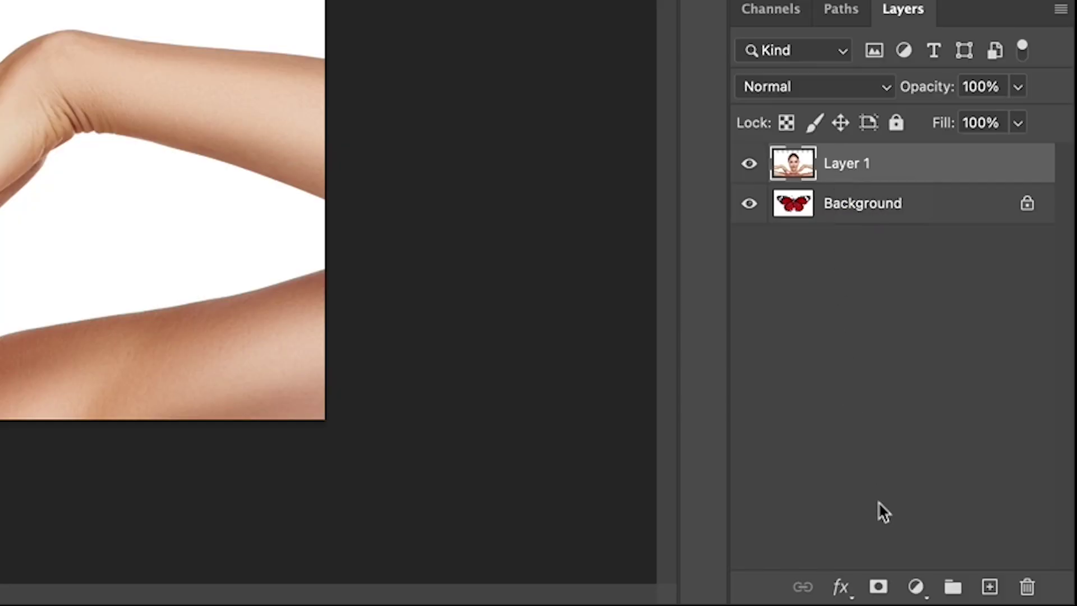
Give Layer 1 a black layer mask that hides the whole portrait.
{"action": "left_click", "coordinate": [878, 585], "text": "alt"}
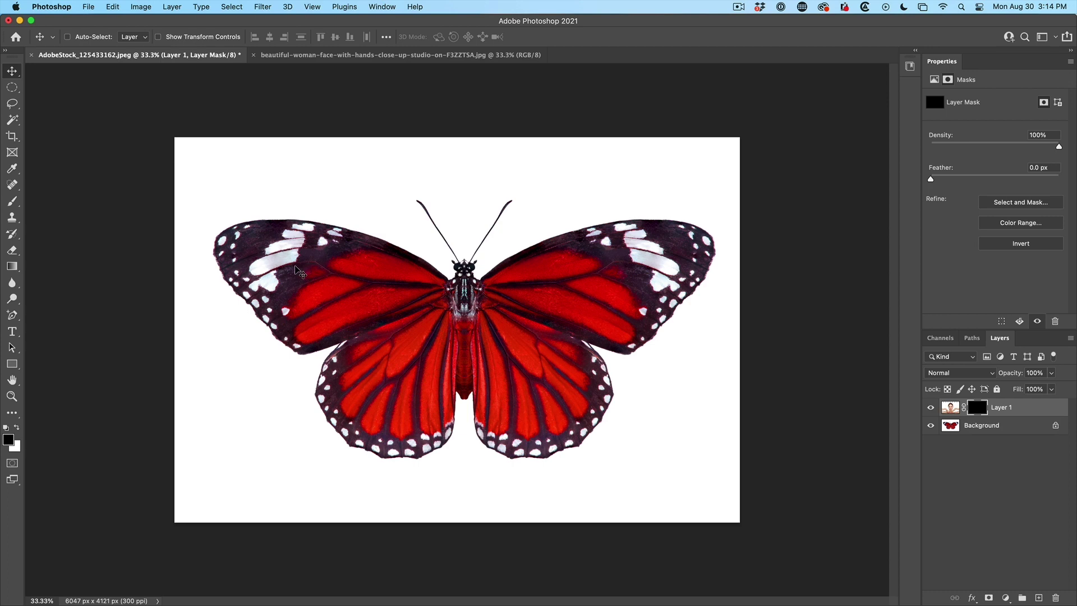
Set up a Soft Round brush painting white, and reveal the eye over the left wing.
{"action": "key", "text": "b"}
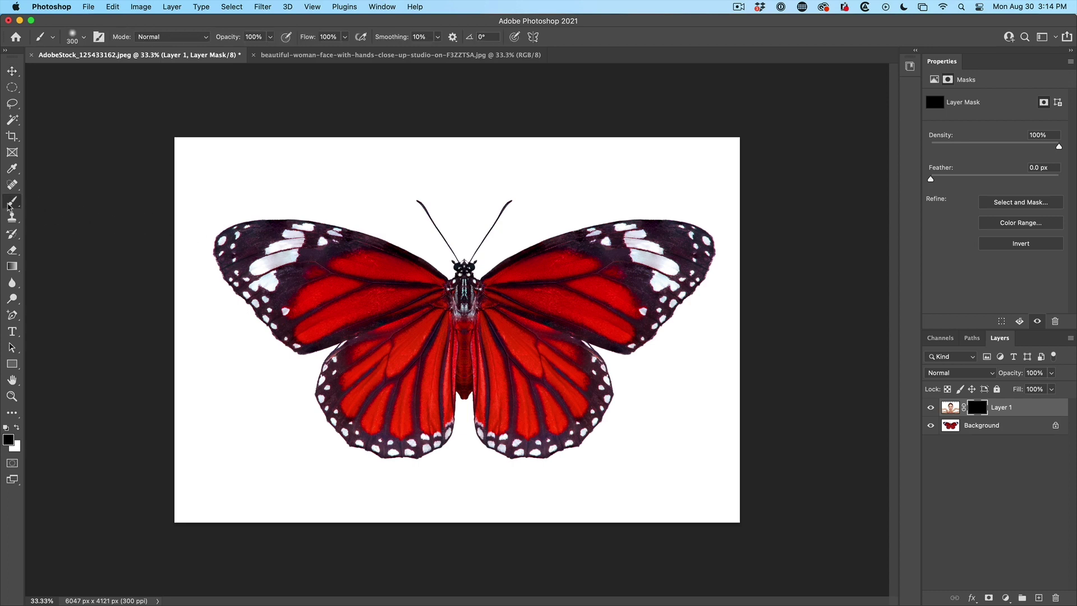
{"action": "right_click", "coordinate": [31, 132]}
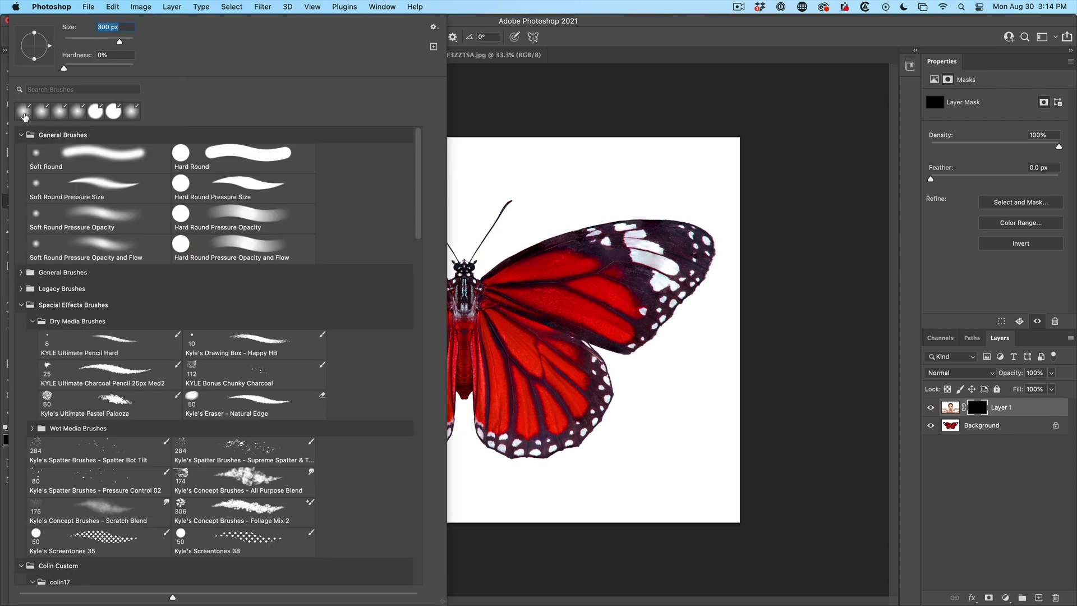
{"action": "left_click", "coordinate": [49, 152]}
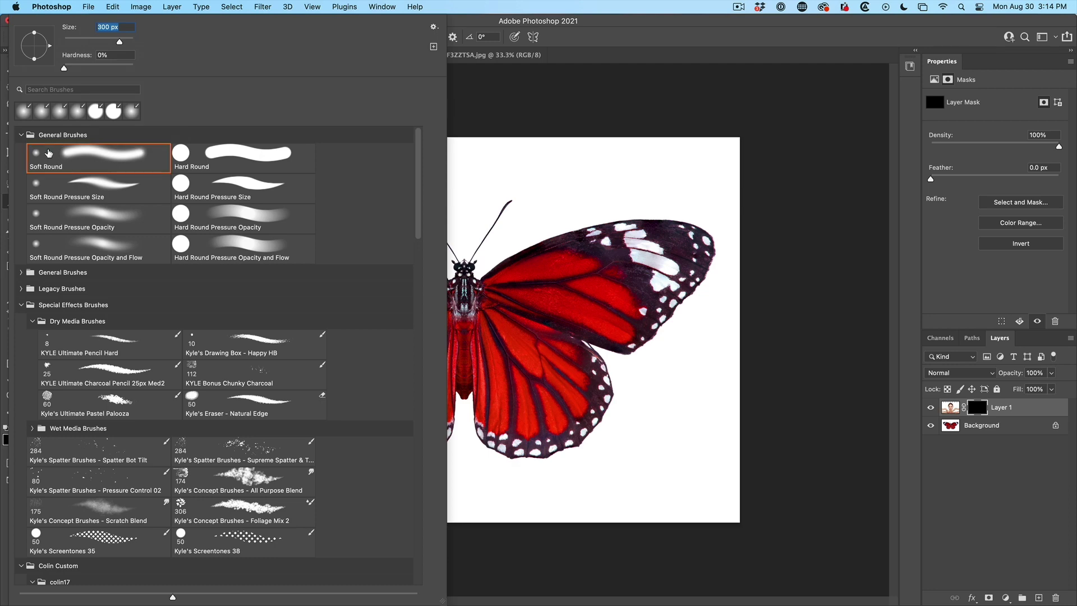
{"action": "key", "text": "Return"}
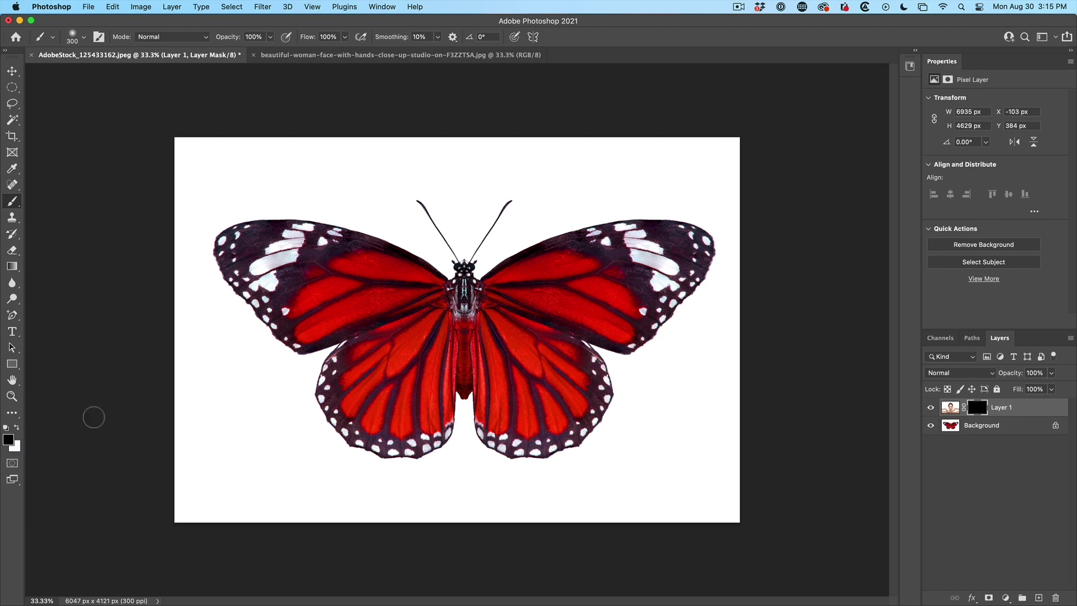
{"action": "key", "text": "x"}
{"action": "mouse_move", "coordinate": [455, 338]}
{"action": "left_mouse_down"}
{"action": "mouse_move", "coordinate": [431, 312]}
{"action": "mouse_move", "coordinate": [425, 324]}
{"action": "mouse_move", "coordinate": [500, 316]}
{"action": "left_mouse_up"}
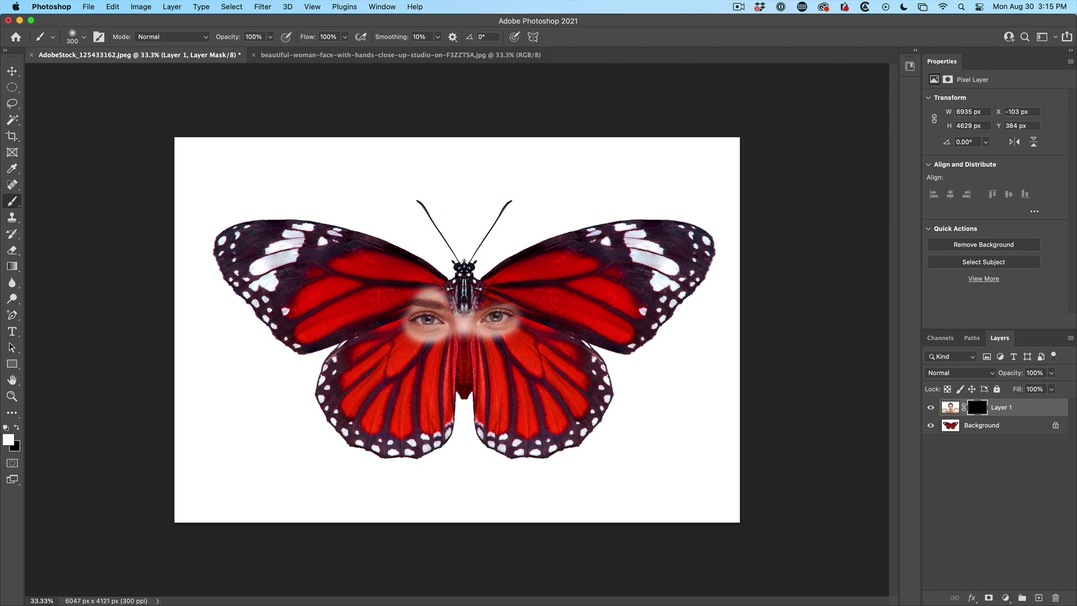
Paint white on the mask over the right wing to reveal the other eye.
{"action": "mouse_move", "coordinate": [488, 304]}
{"action": "left_mouse_down"}
{"action": "mouse_move", "coordinate": [523, 312]}
{"action": "mouse_move", "coordinate": [486, 337]}
{"action": "mouse_move", "coordinate": [447, 307]}
{"action": "mouse_move", "coordinate": [402, 317]}
{"action": "left_mouse_up"}
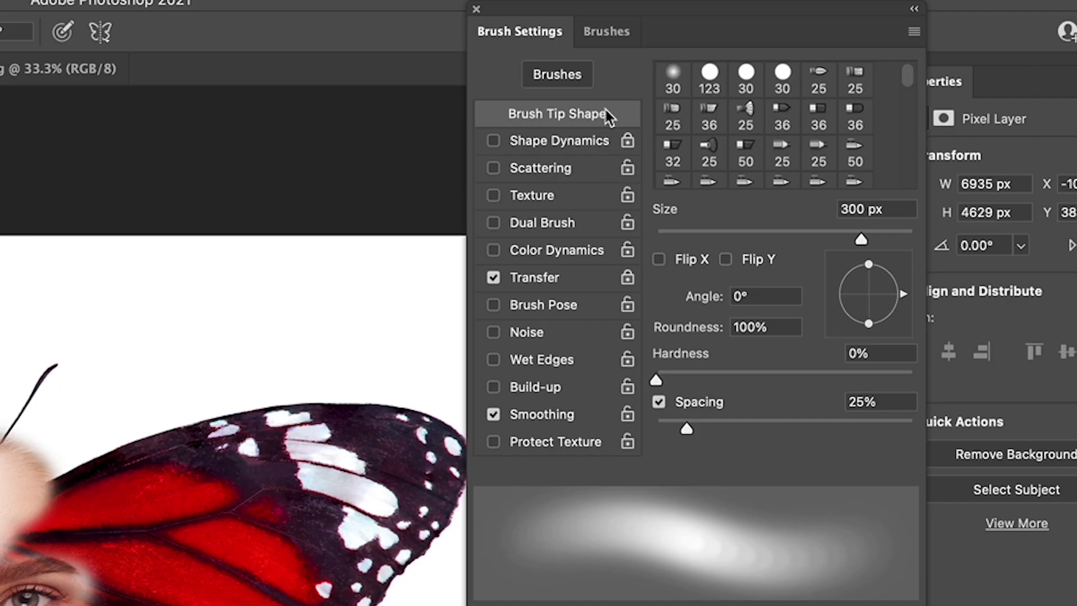
Enable Transfer at about 62% brush opacity and softly paint over both cheeks.
{"action": "left_click", "coordinate": [543, 279]}
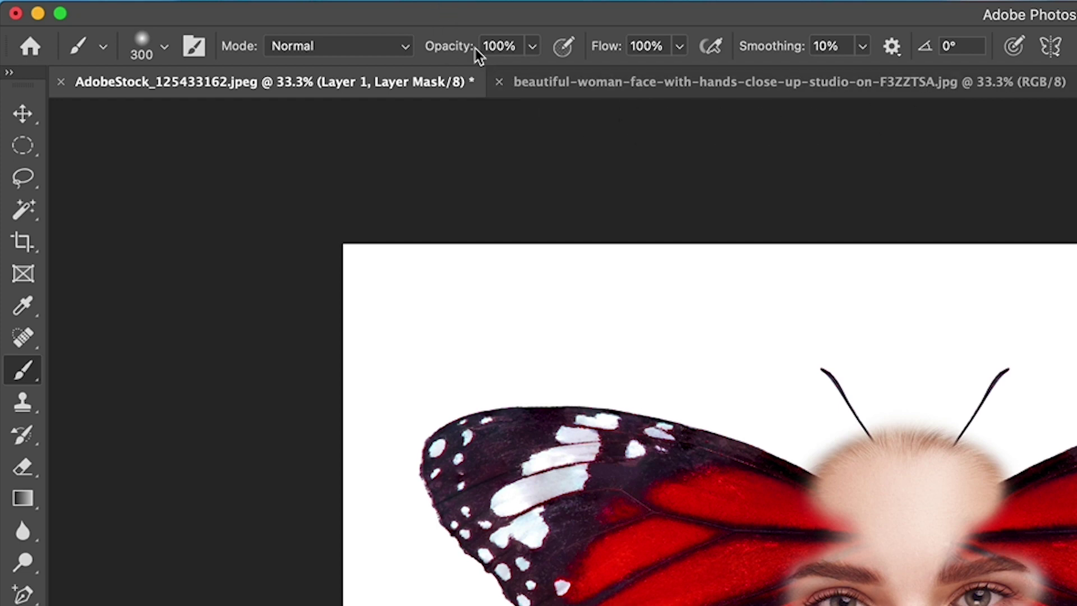
{"action": "left_click_drag", "start_coordinate": [455, 51], "coordinate": [367, 53]}
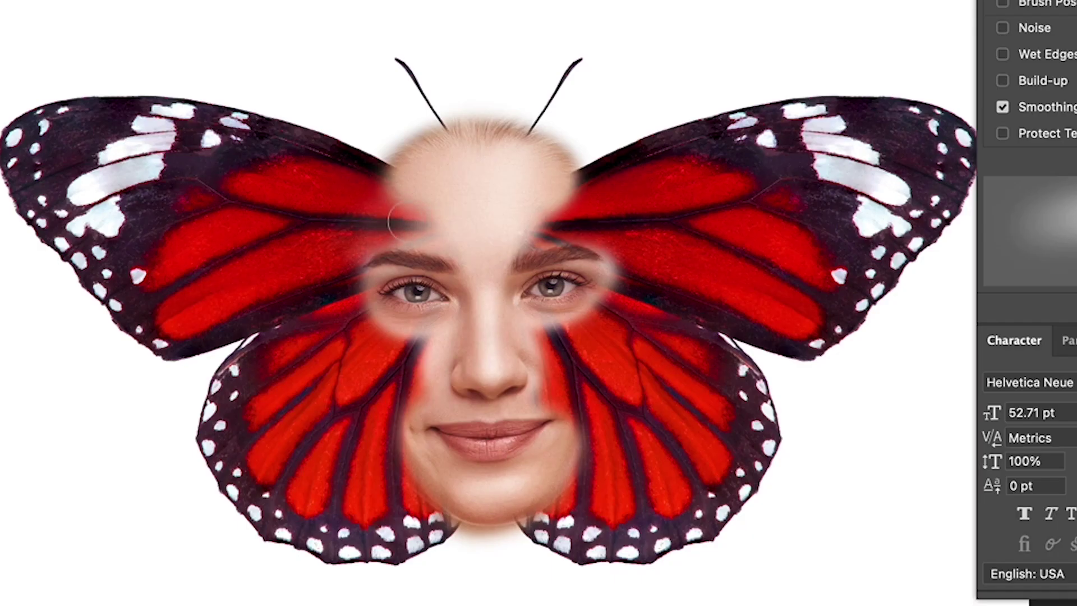
{"action": "left_click_drag", "start_coordinate": [420, 325], "coordinate": [392, 417]}
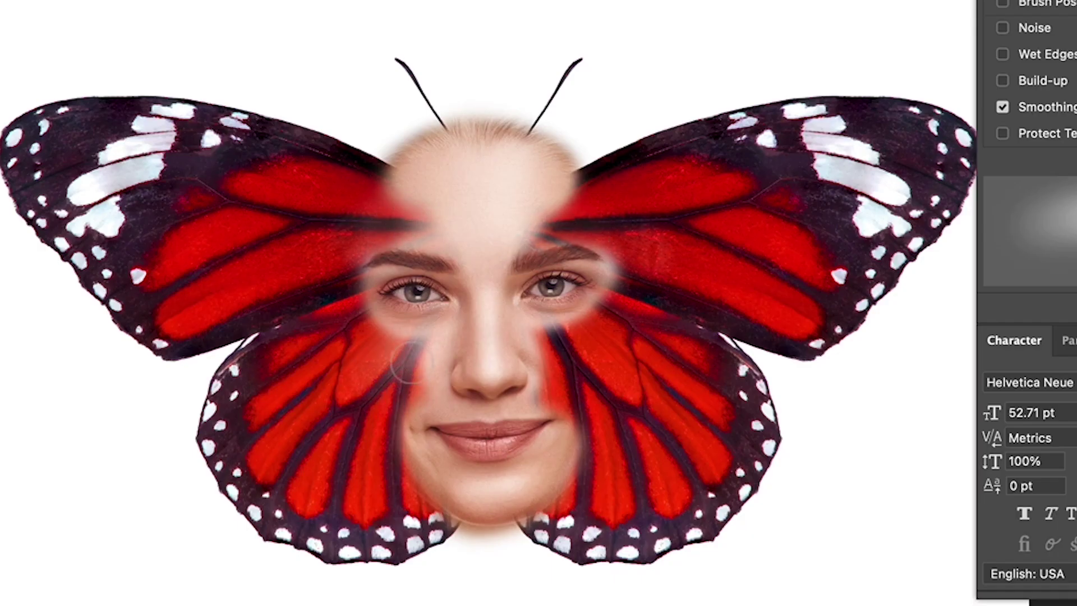
{"action": "mouse_move", "coordinate": [572, 320]}
{"action": "left_mouse_down"}
{"action": "mouse_move", "coordinate": [555, 417]}
{"action": "mouse_move", "coordinate": [560, 329]}
{"action": "left_mouse_up"}
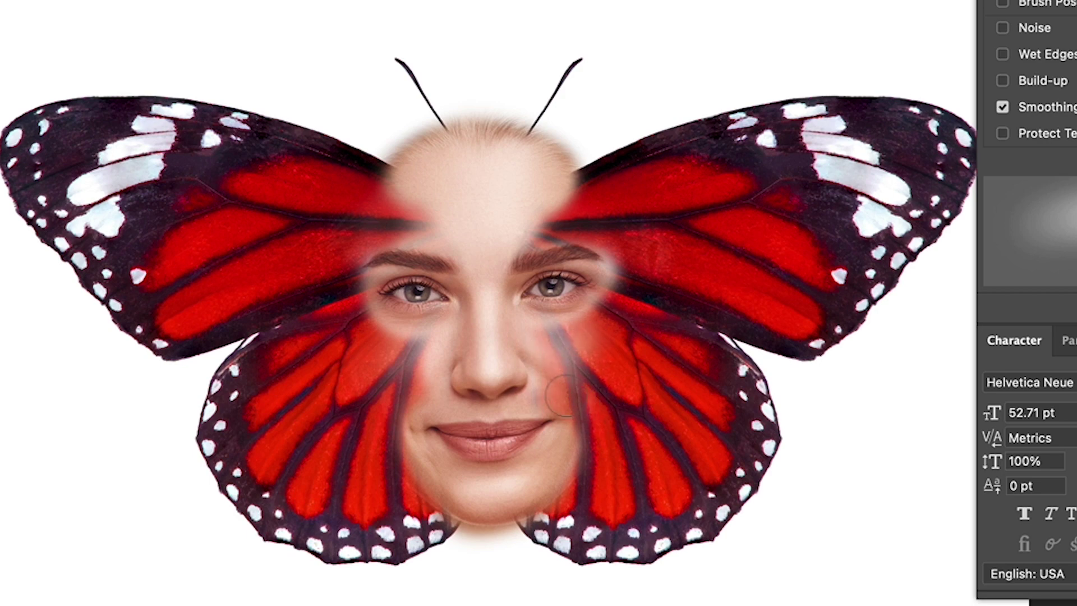
{"action": "left_click_drag", "start_coordinate": [375, 357], "coordinate": [404, 416]}
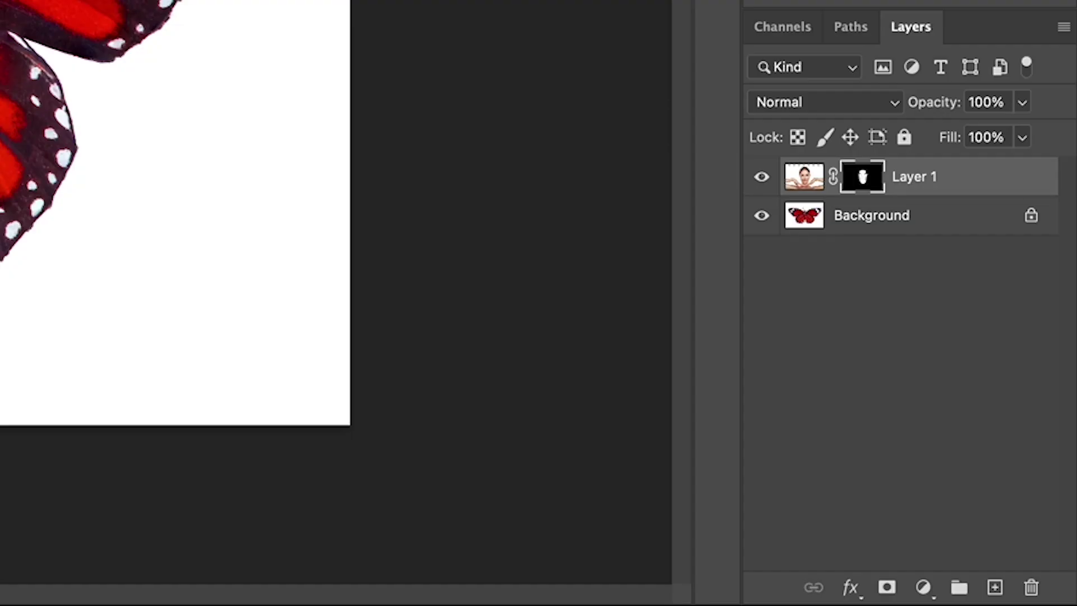
Duplicate the butterfly Background layer.
{"action": "left_click", "coordinate": [887, 223]}
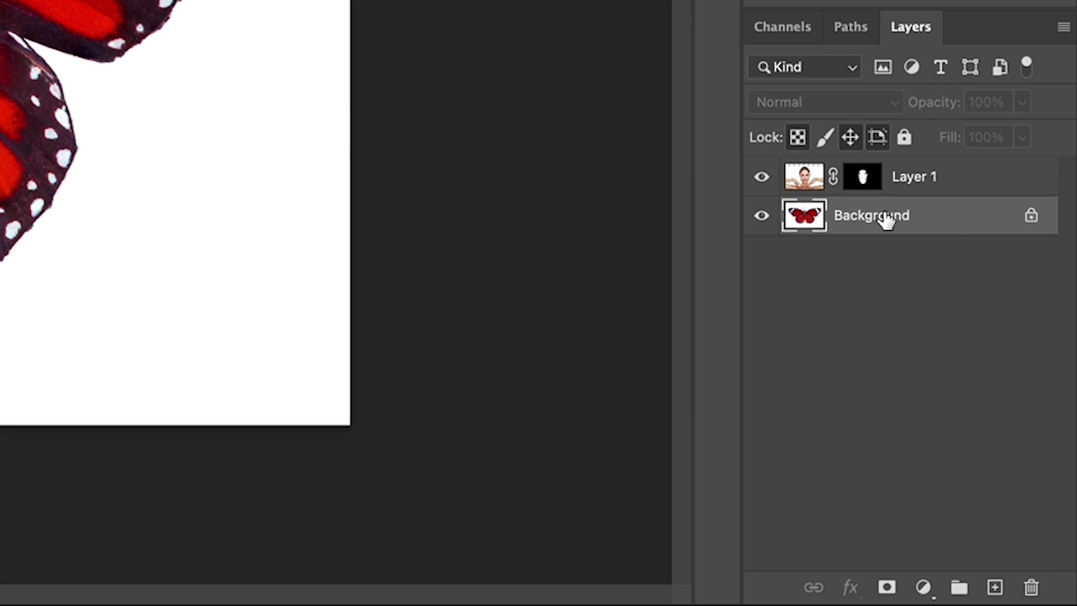
{"action": "key", "text": "ctrl+j"}
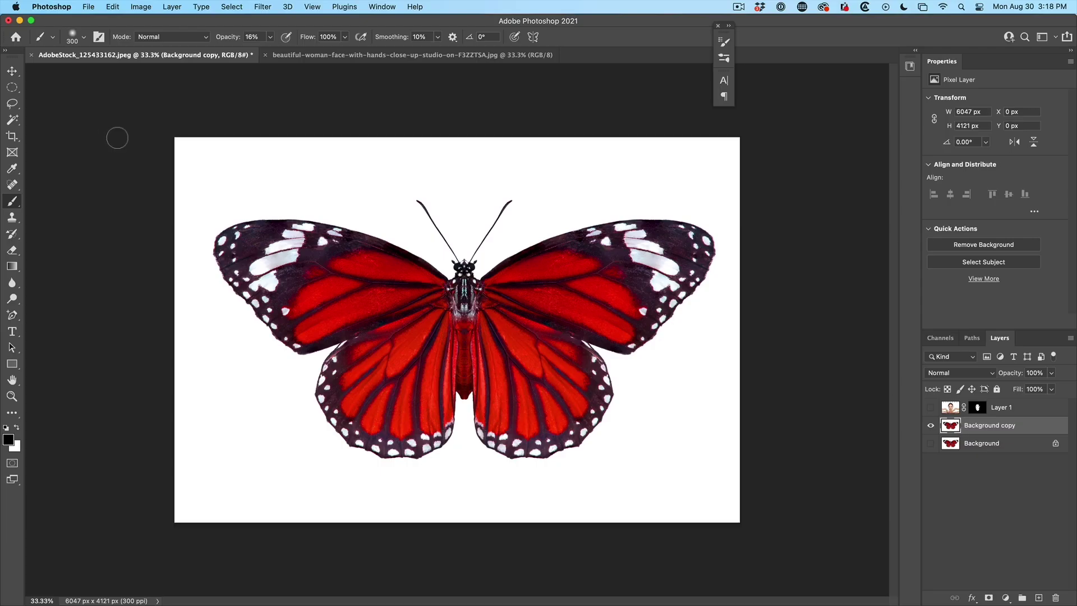
Magic Wand-select the white around the butterfly and mask it off Background copy.
{"action": "left_click", "coordinate": [13, 120]}
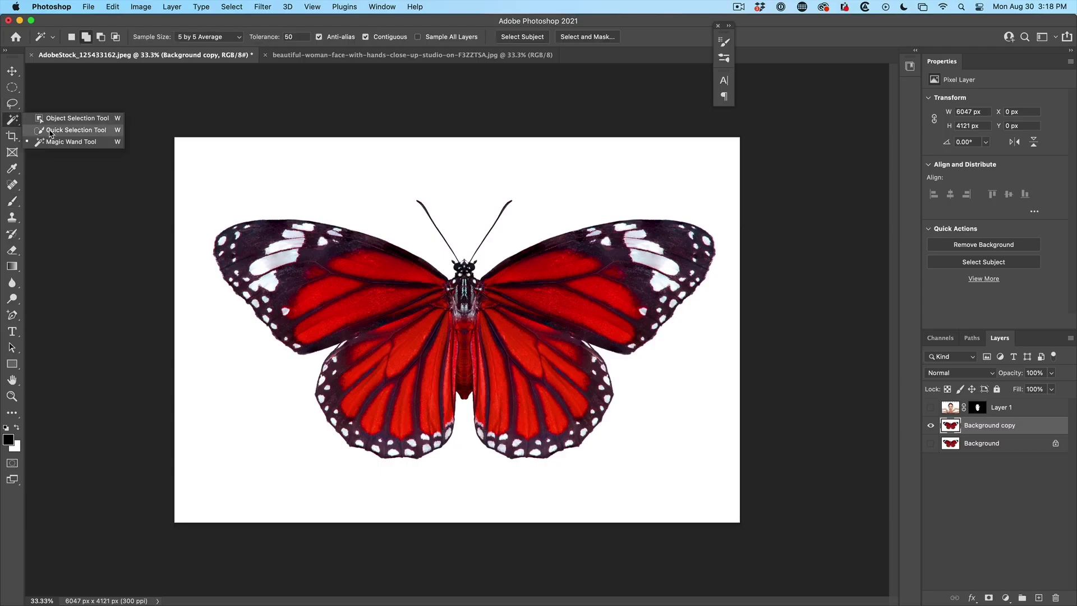
{"action": "left_click", "coordinate": [25, 118]}
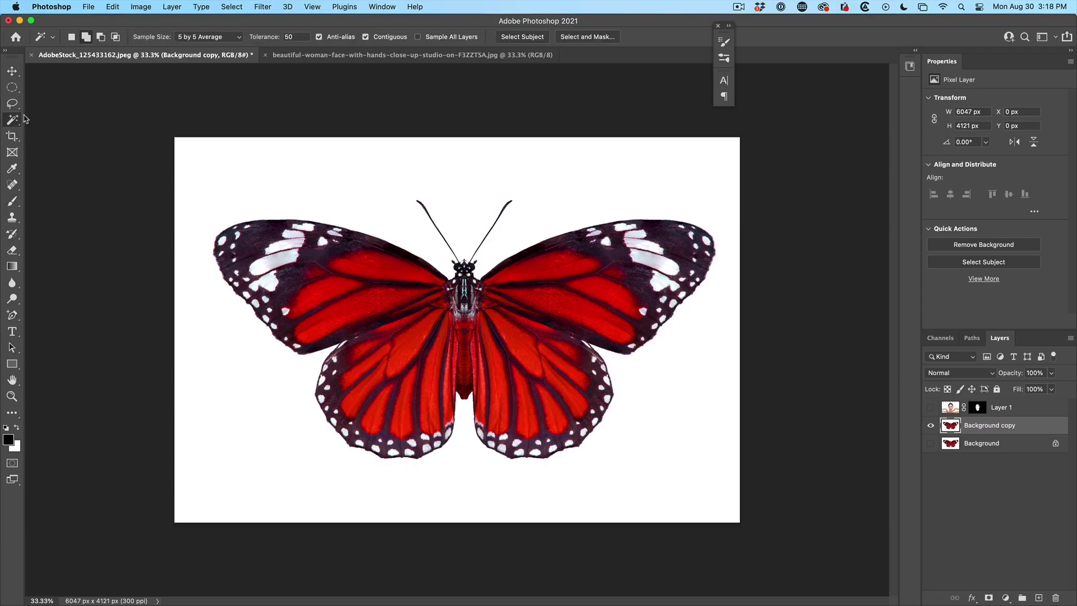
{"action": "left_click", "coordinate": [224, 168]}
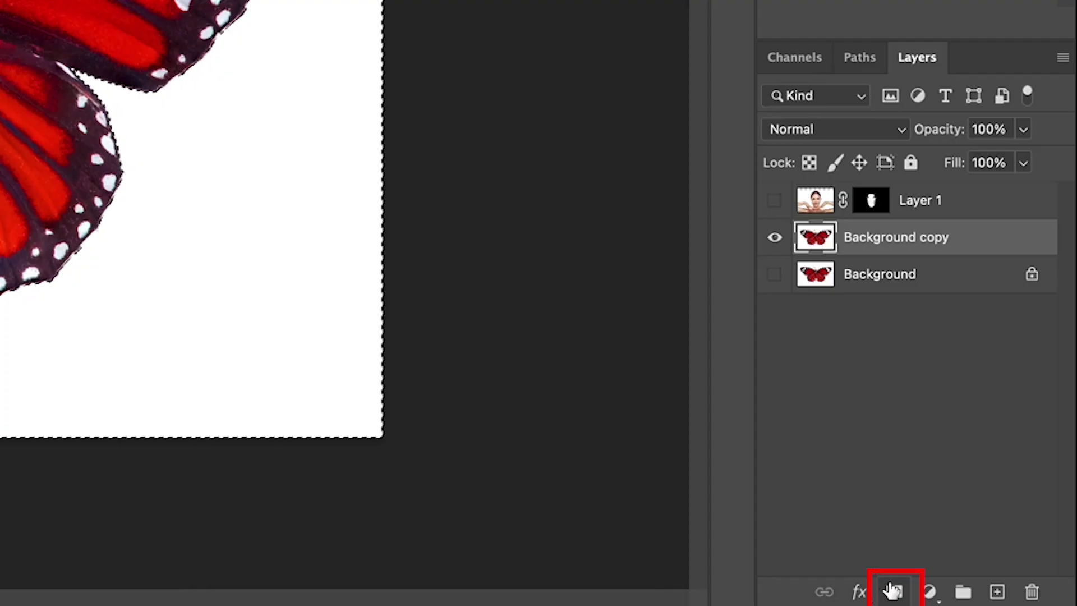
{"action": "left_click", "coordinate": [988, 598]}
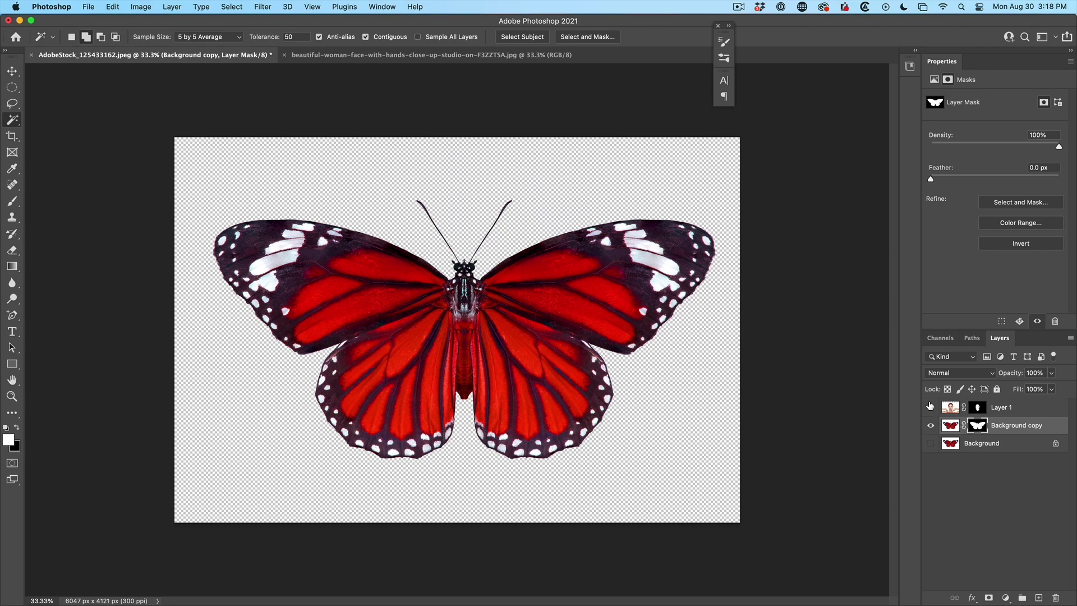
Reveal Layer 1 and Background, load the copy's mask outline, and target Layer 1's mask.
{"action": "left_click", "coordinate": [930, 408]}
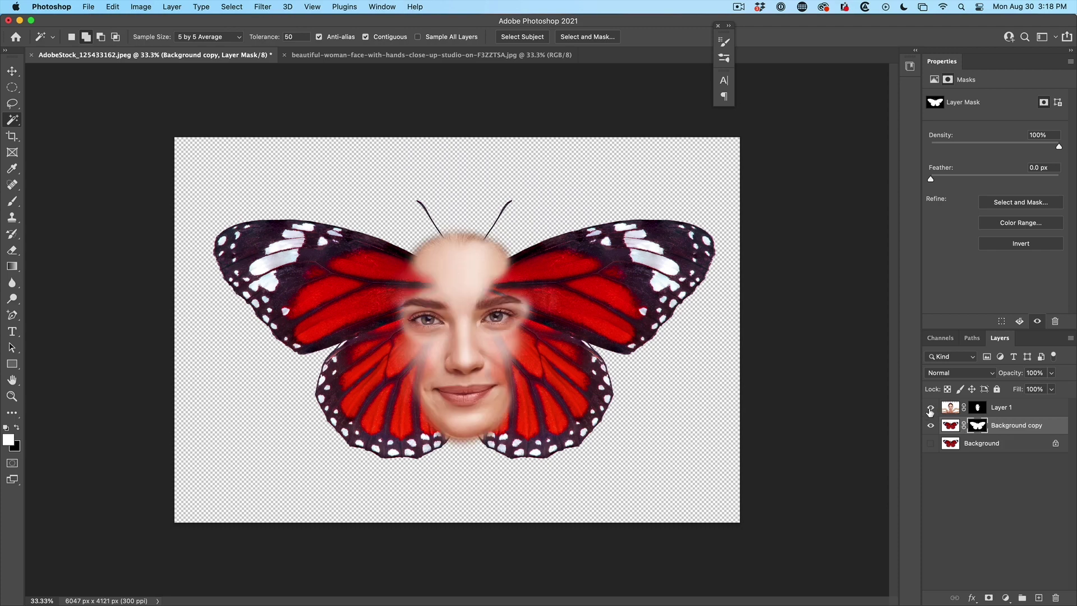
{"action": "left_click", "coordinate": [930, 443]}
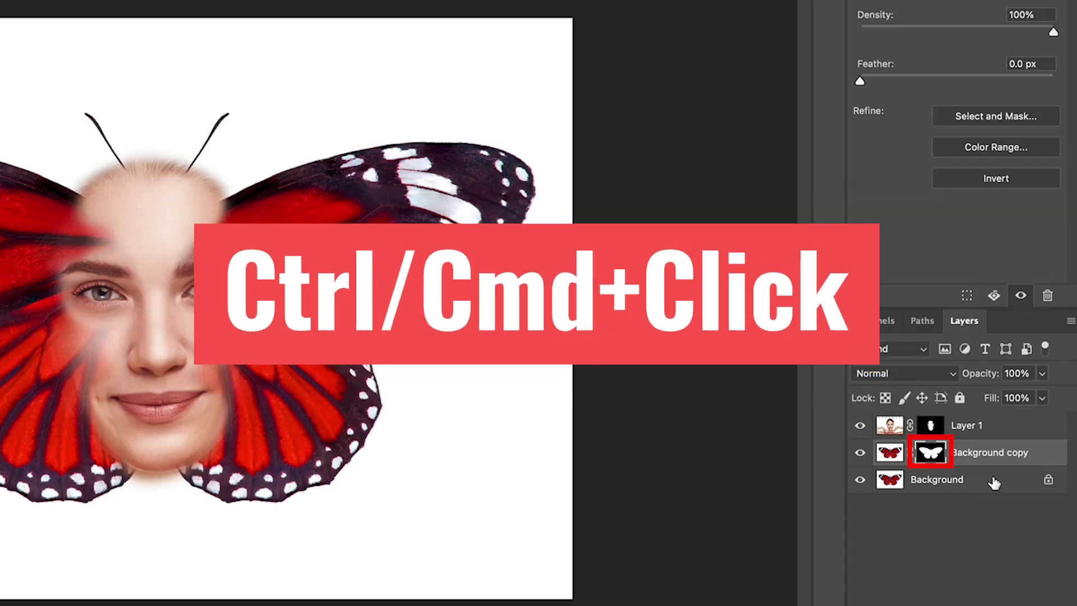
{"action": "left_click", "coordinate": [931, 453], "text": "ctrl"}
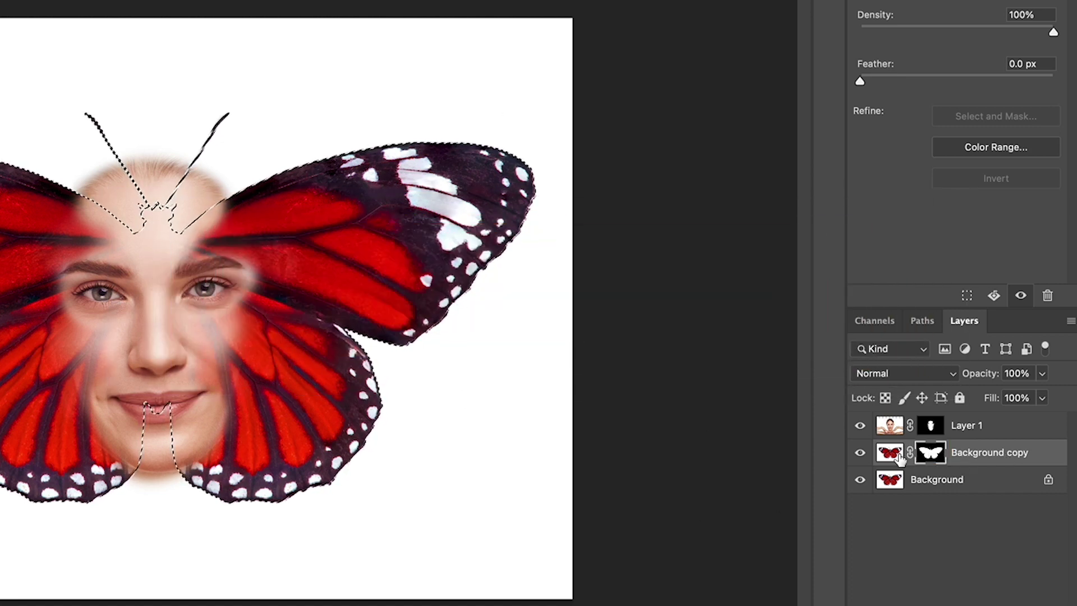
{"action": "left_click", "coordinate": [930, 426]}
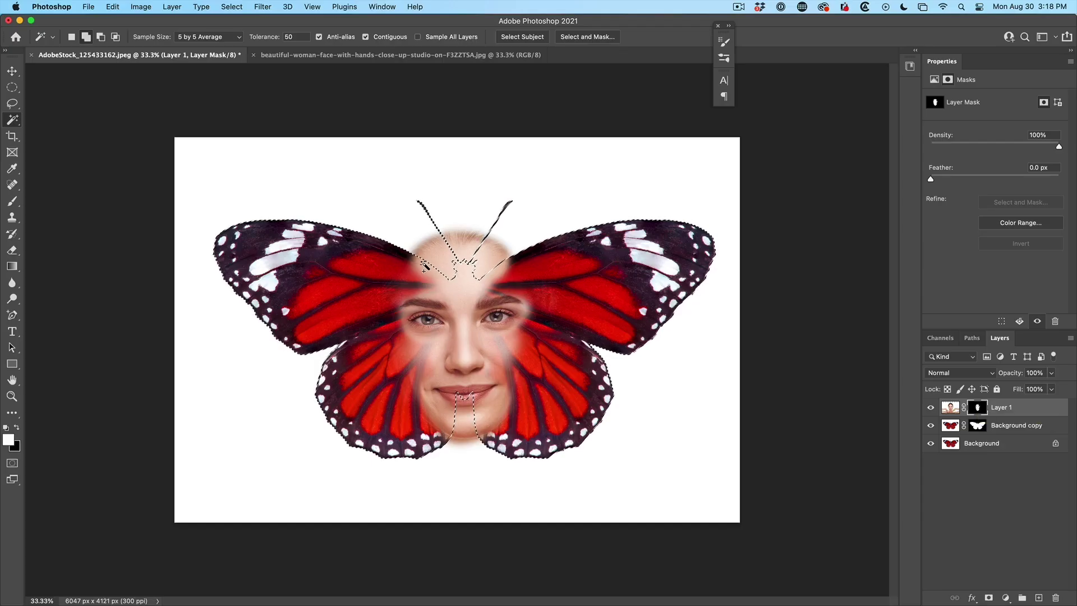
Switch to the Brush with black as the foreground colour for Layer 1's mask.
{"action": "key", "text": "b"}
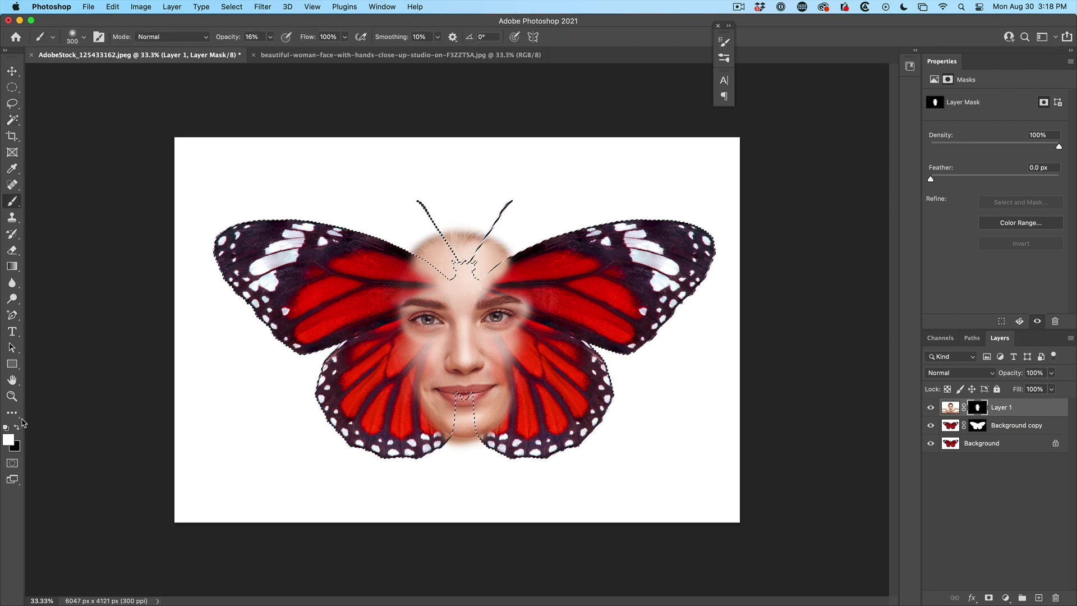
{"action": "key", "text": "x"}
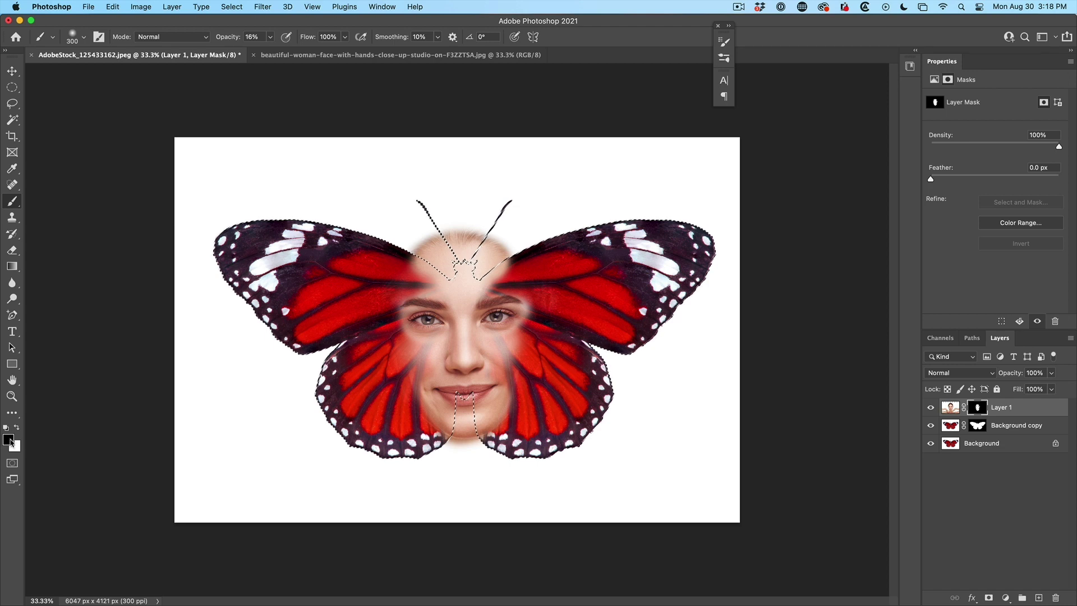